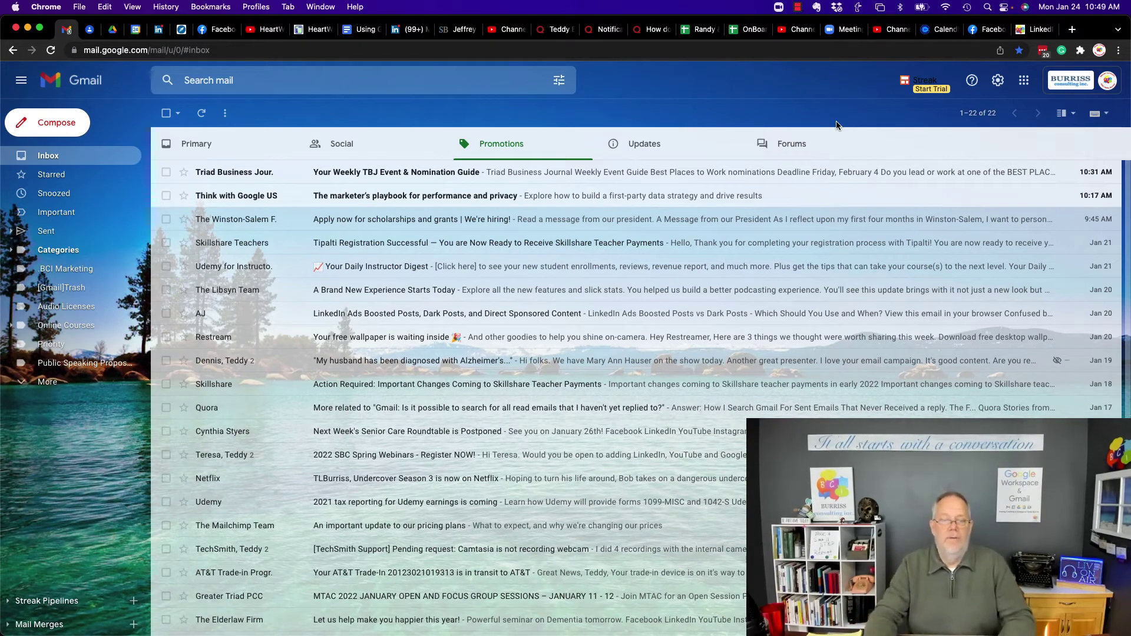
From Gmail's quick settings, open the organization's Google Admin console showing the Users list.
click(1003, 86)
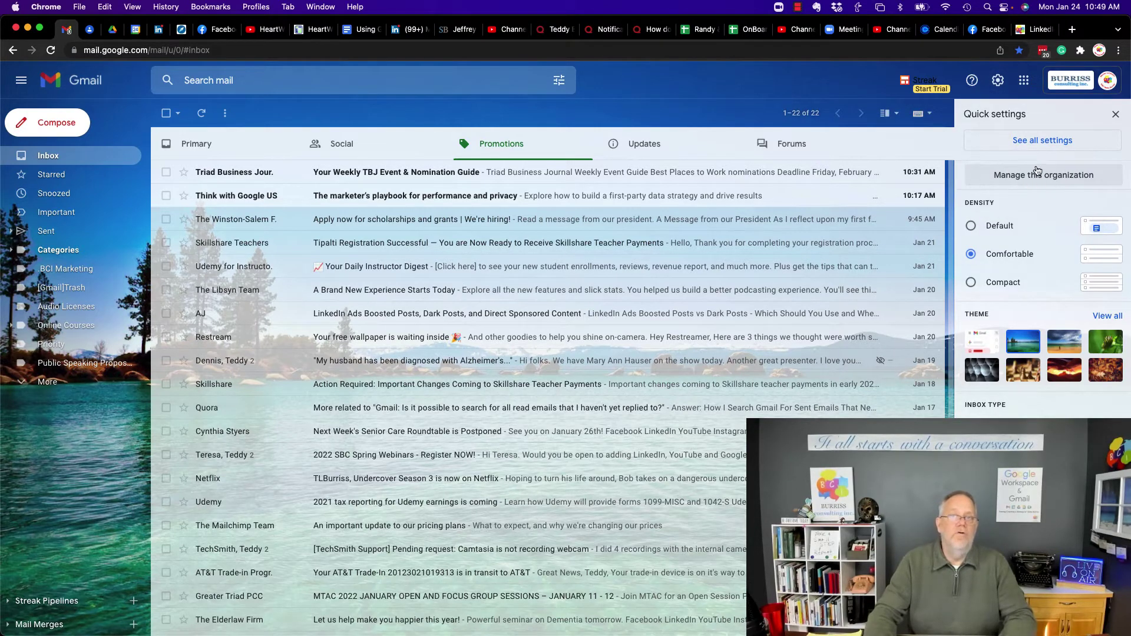
click(1034, 175)
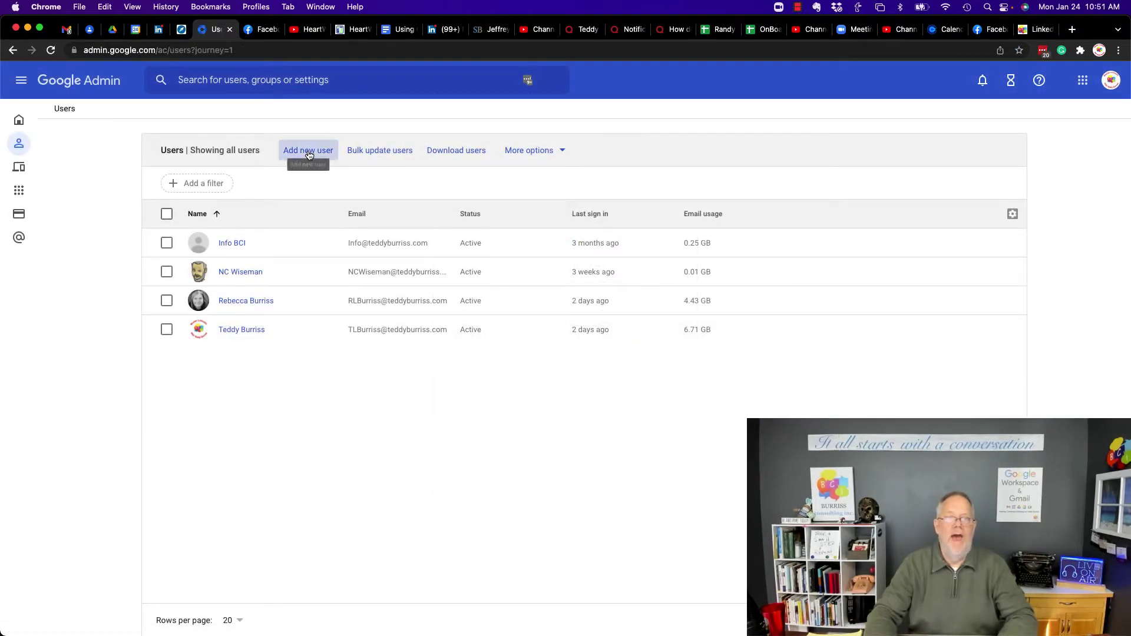
Start a new user and enter the user's first and last name.
click(309, 154)
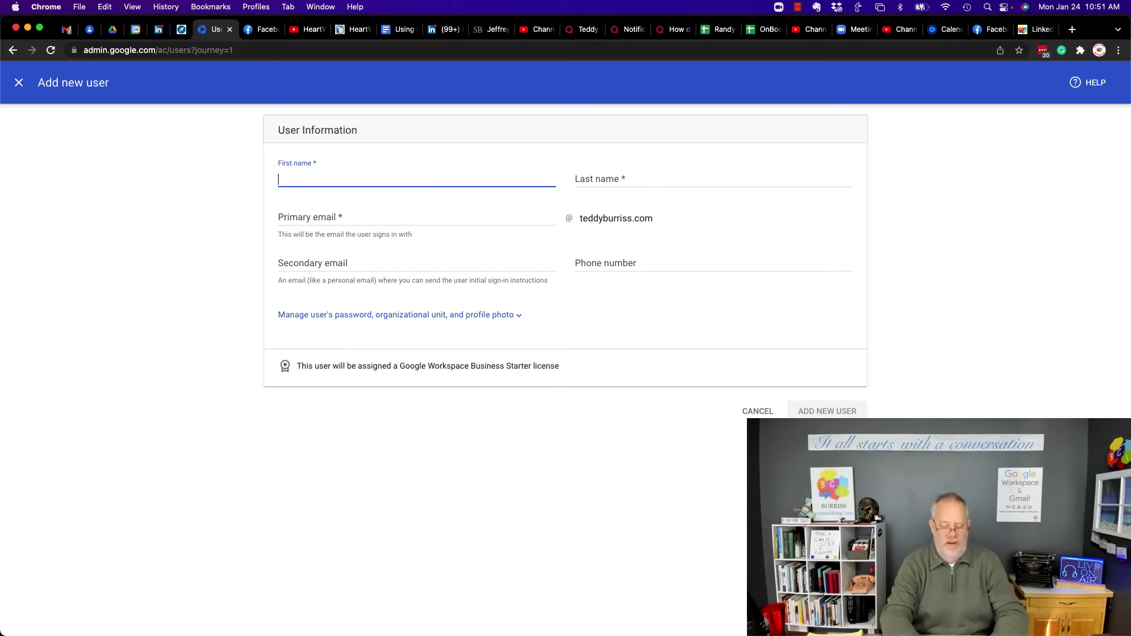
key(Tab)
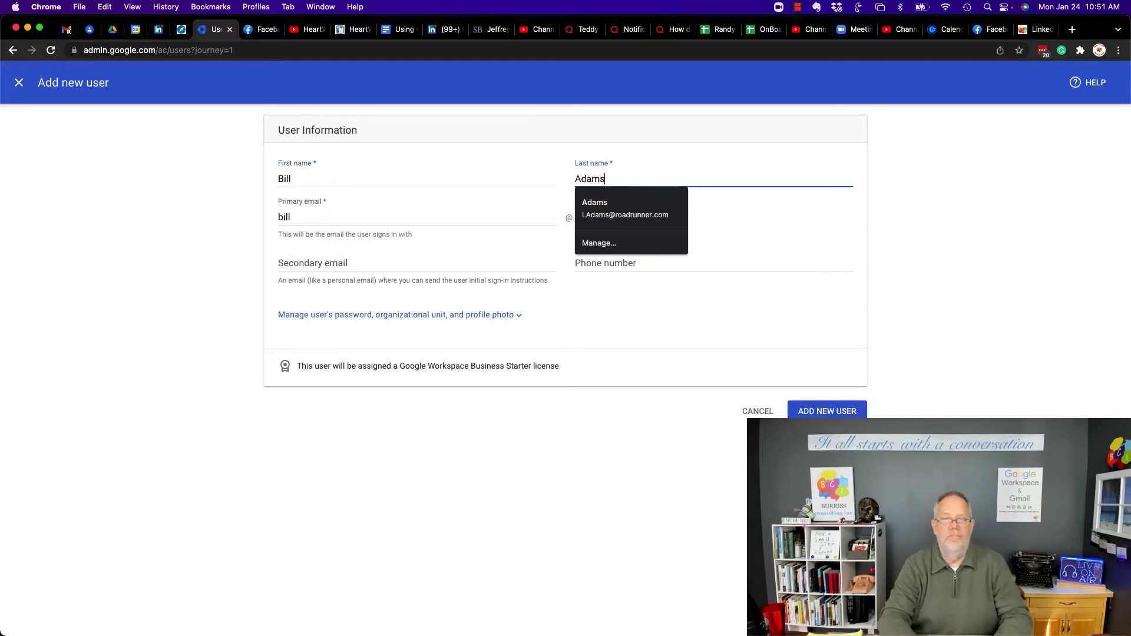
Fill in the user's primary email, secondary email address and phone number.
key(Tab)
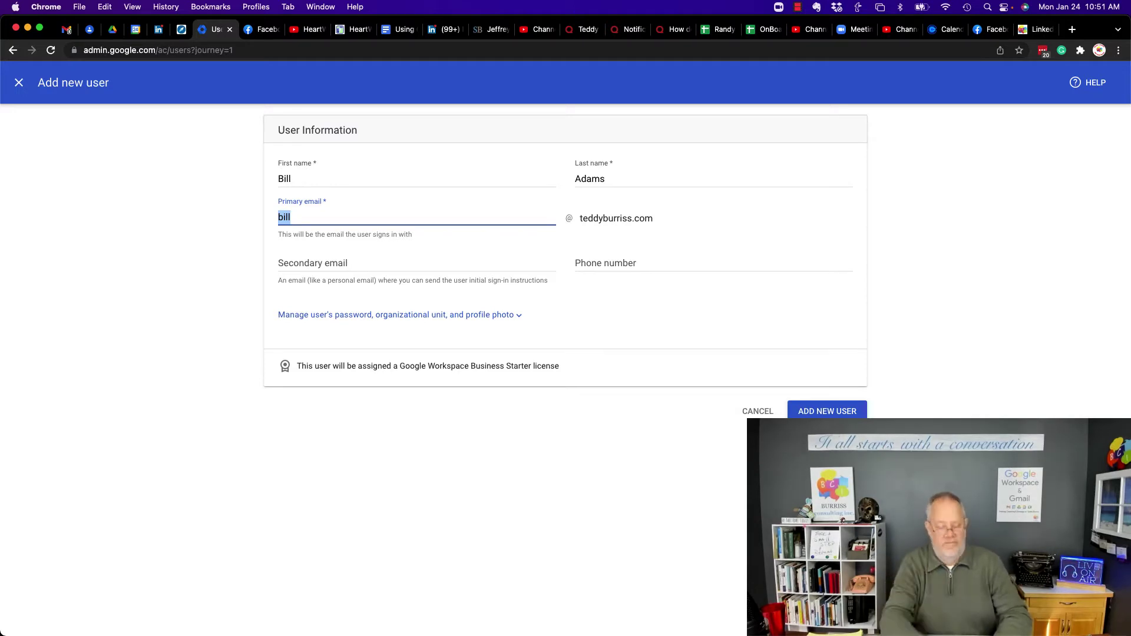
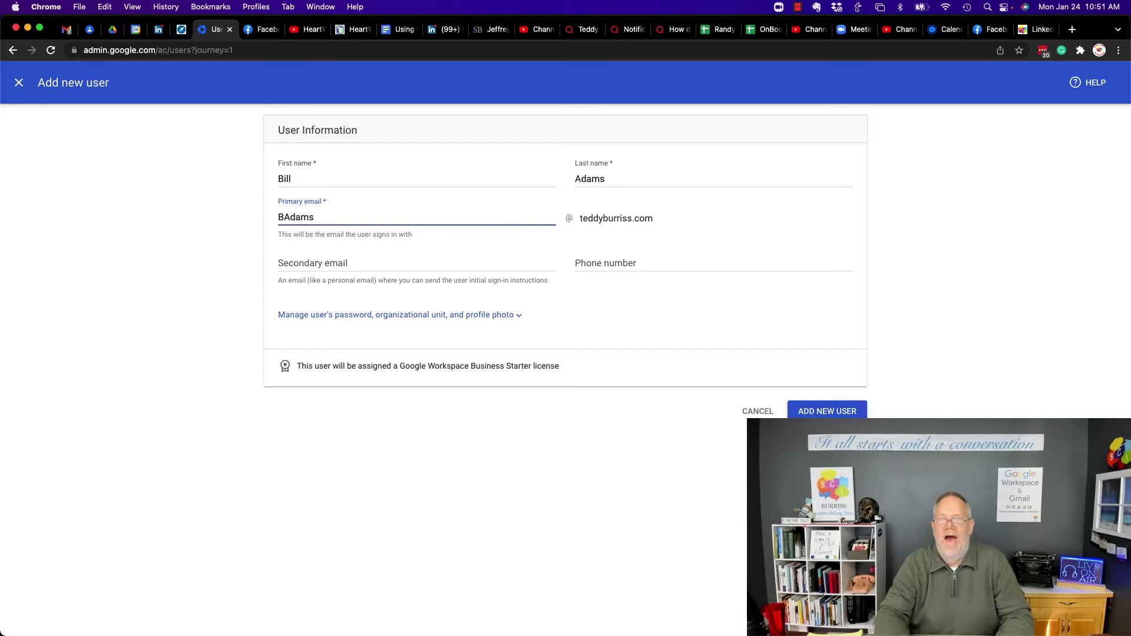
key(Tab)
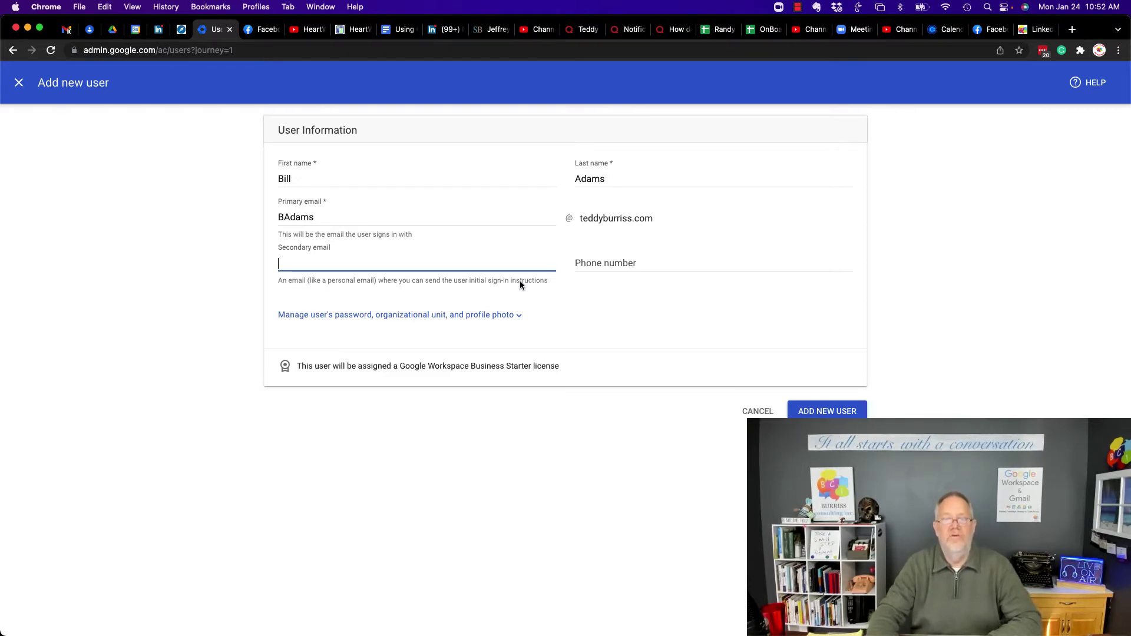
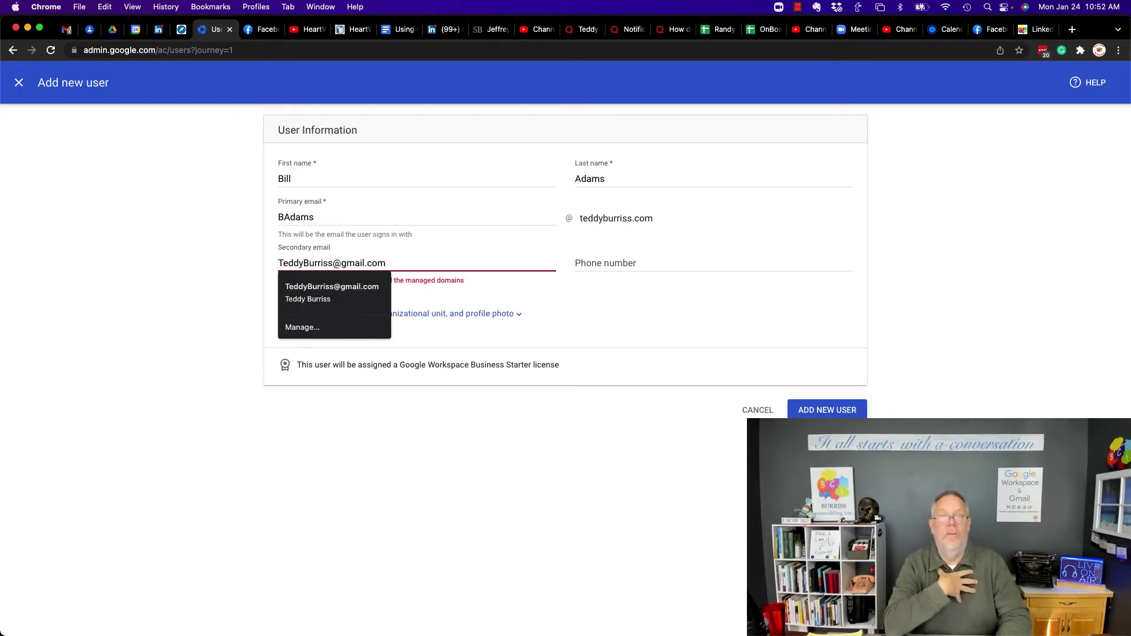
key(Tab)
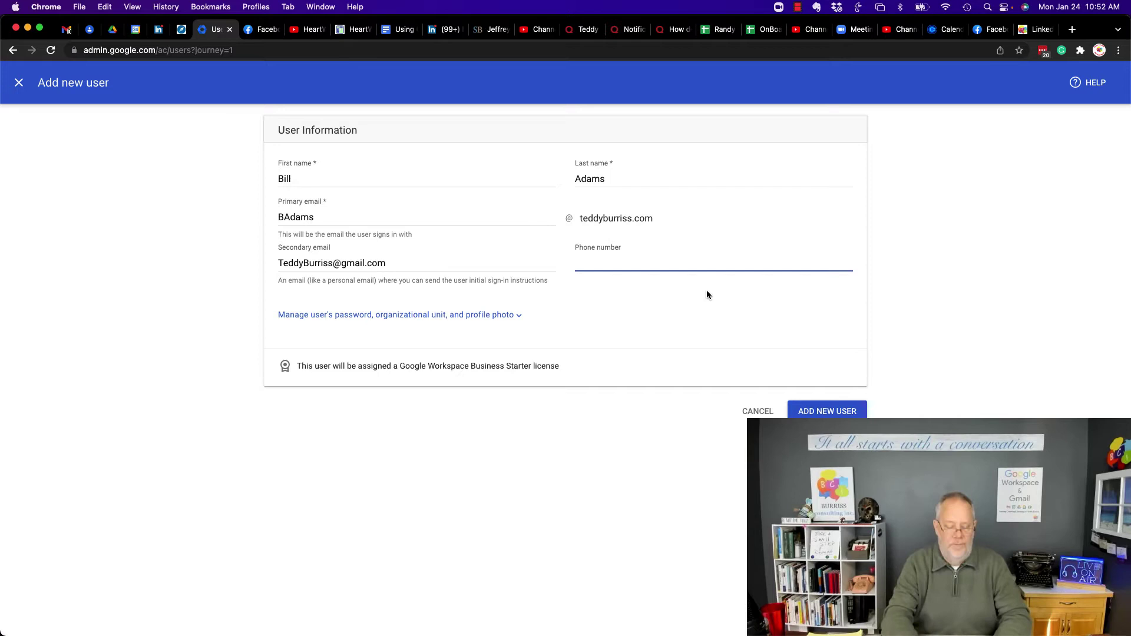
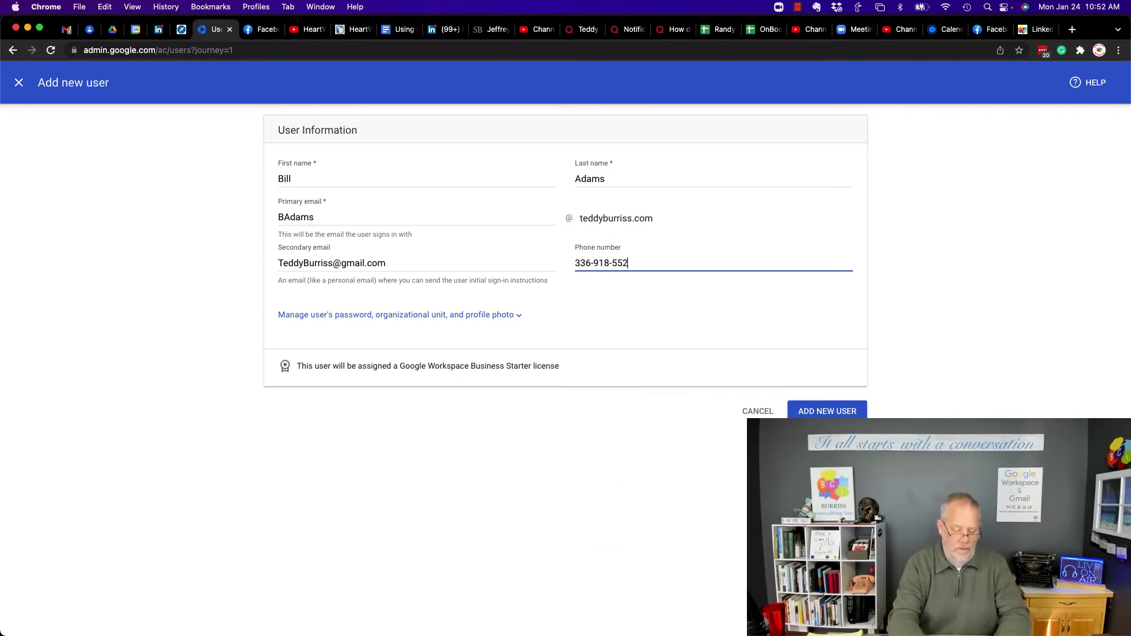
key(Tab)
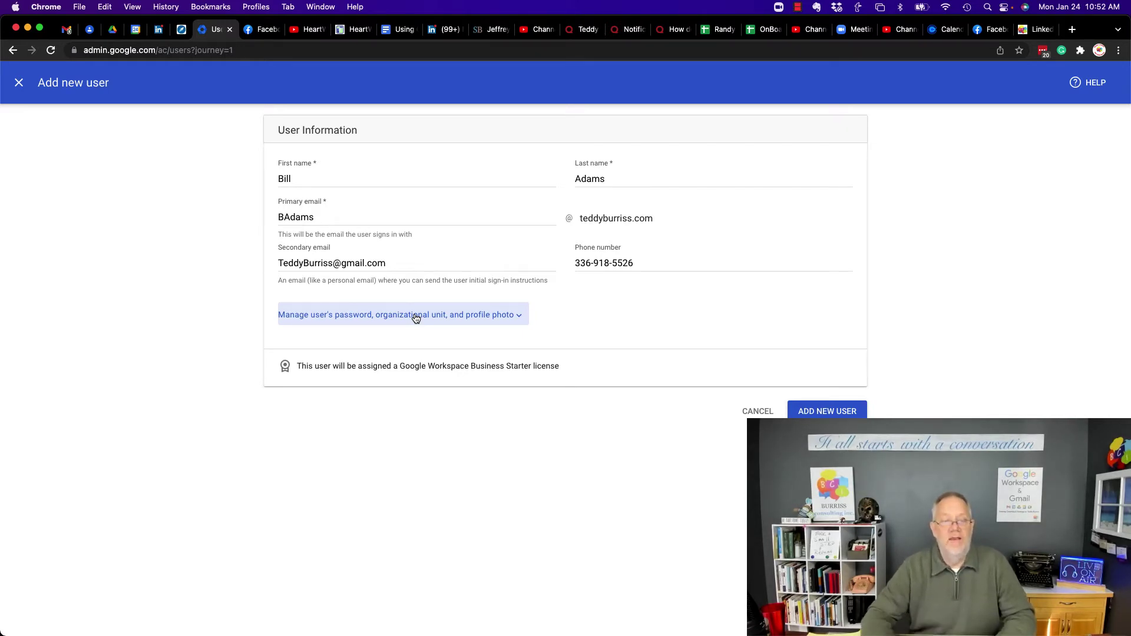
Show the password, organizational unit and photo options, keeping an automatically generated password.
click(416, 318)
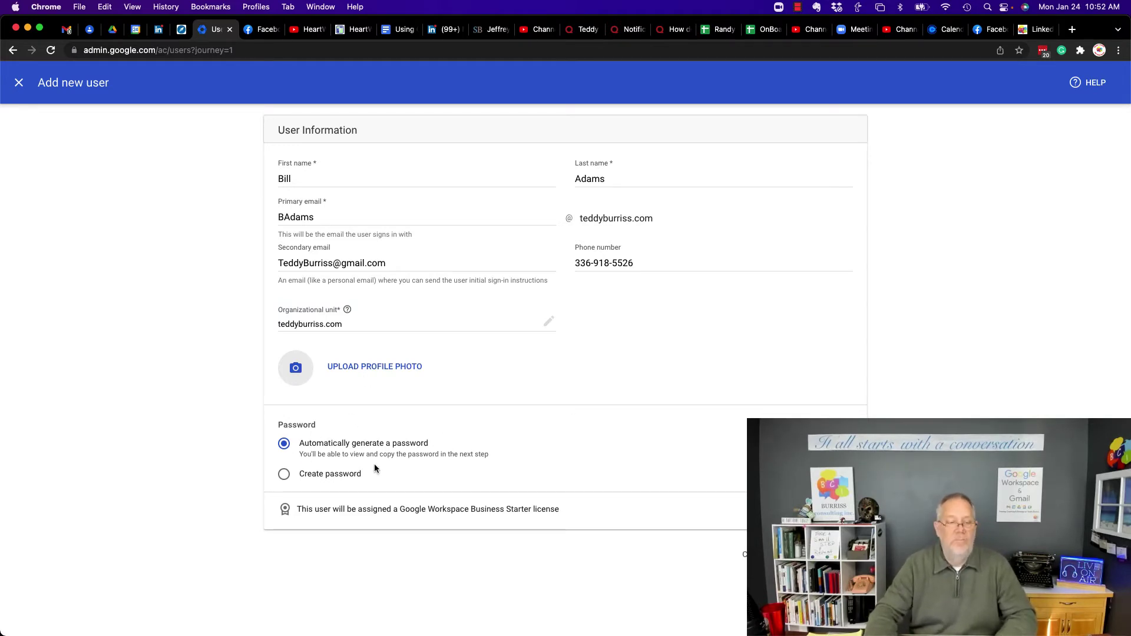
click(284, 475)
click(315, 500)
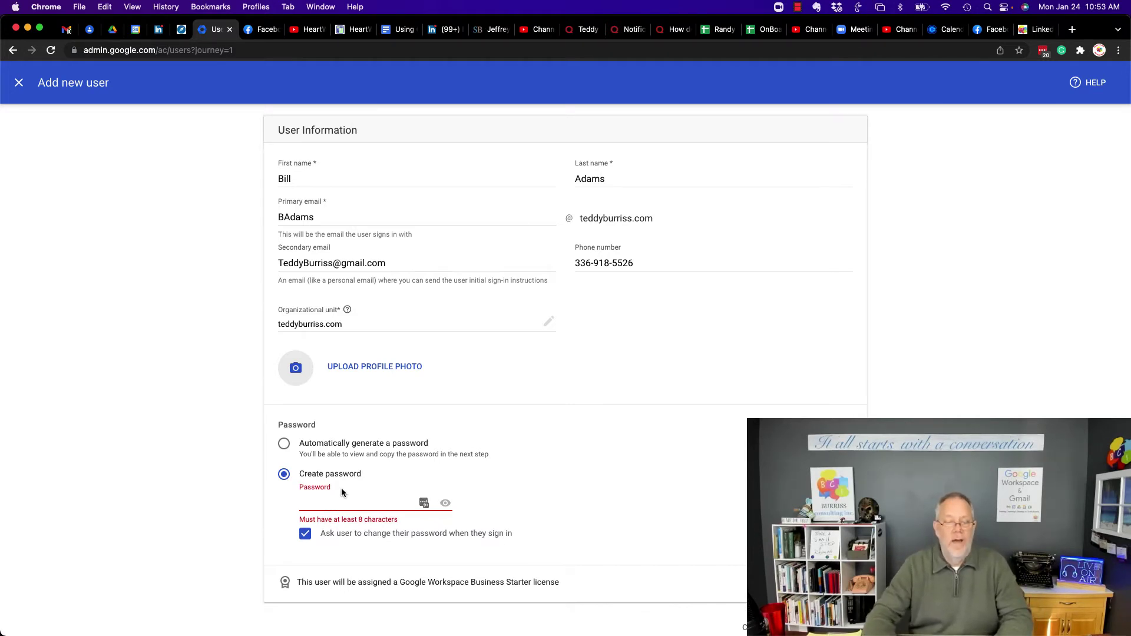
click(284, 443)
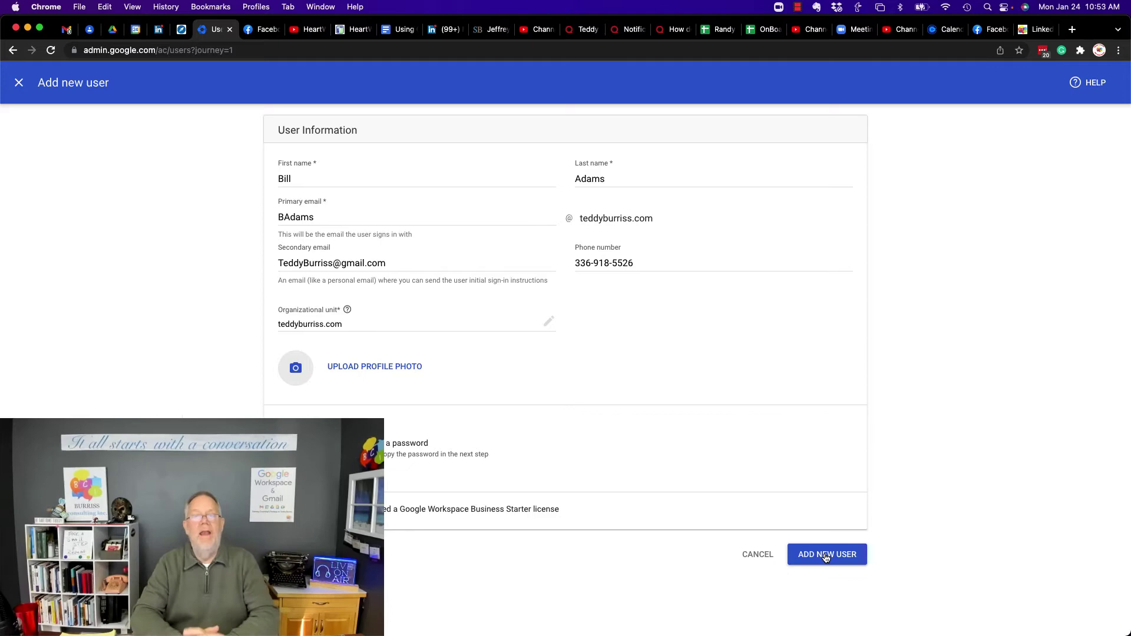
Add the new user account and unmask its generated password on the confirmation page.
click(826, 556)
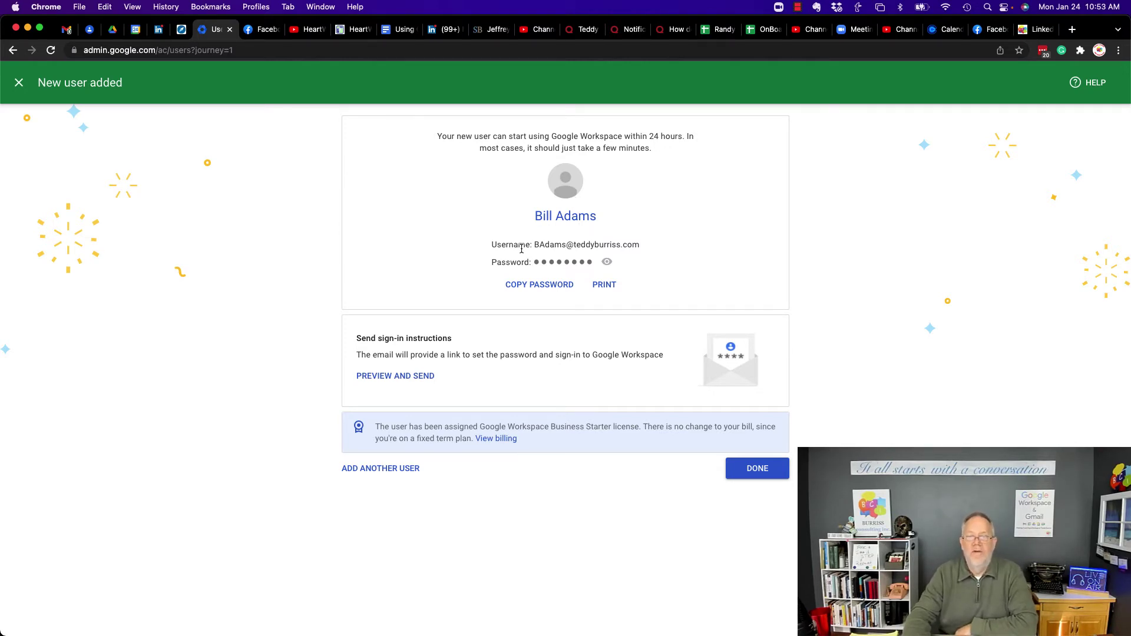
click(606, 265)
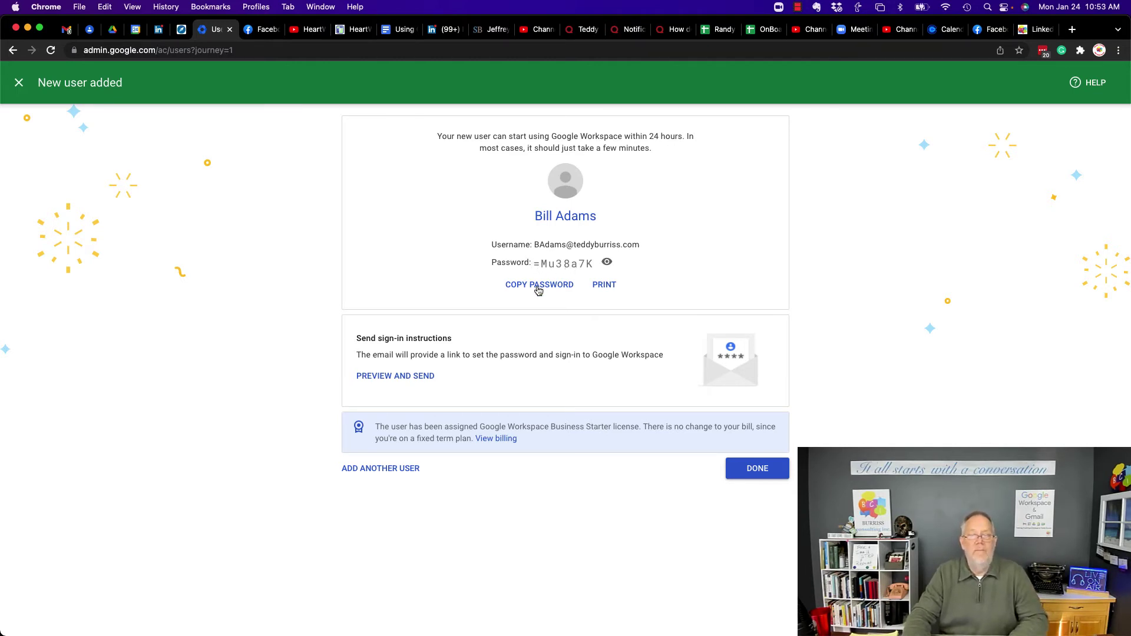
Preview the sign-in instructions email, highlighting its recipient, username, password and sign-in button lines.
click(417, 378)
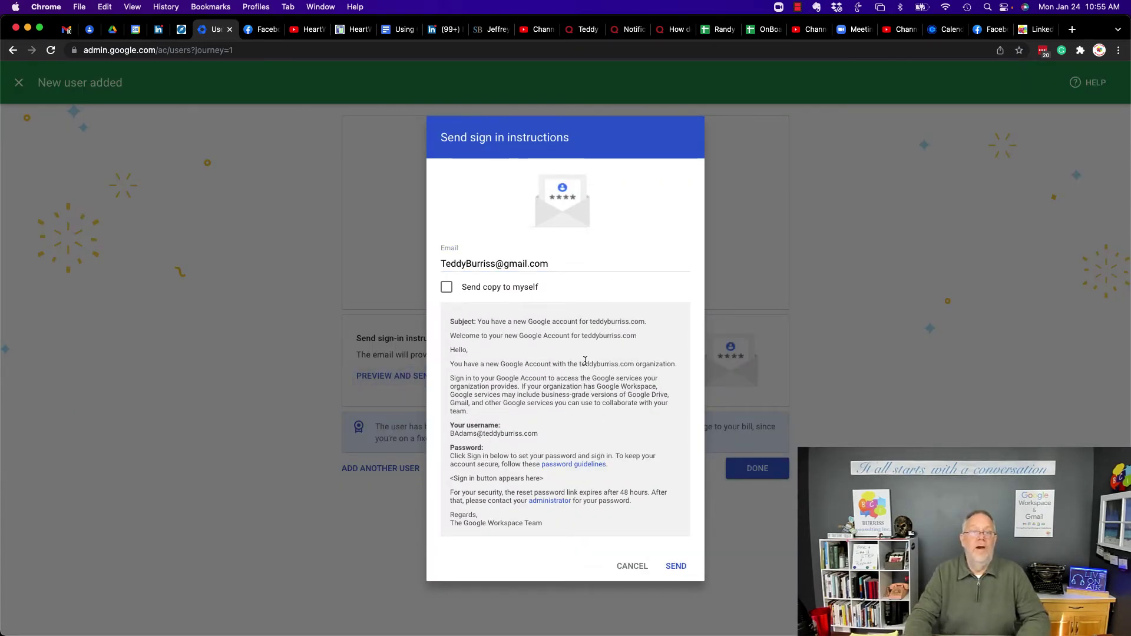
drag(439, 264, 600, 267)
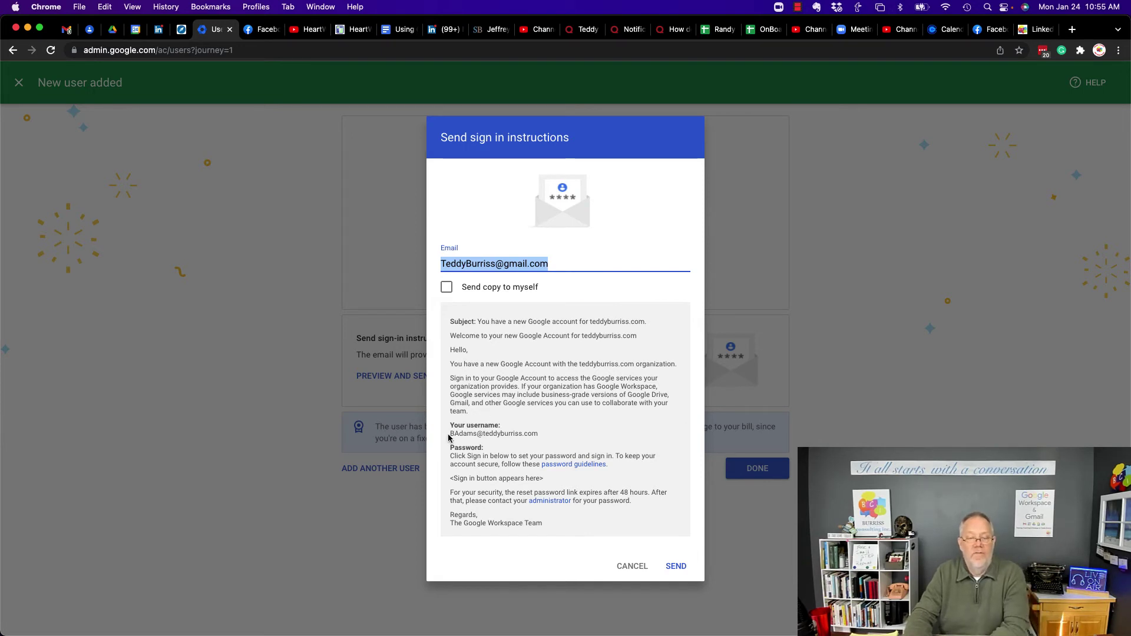
drag(448, 437, 568, 436)
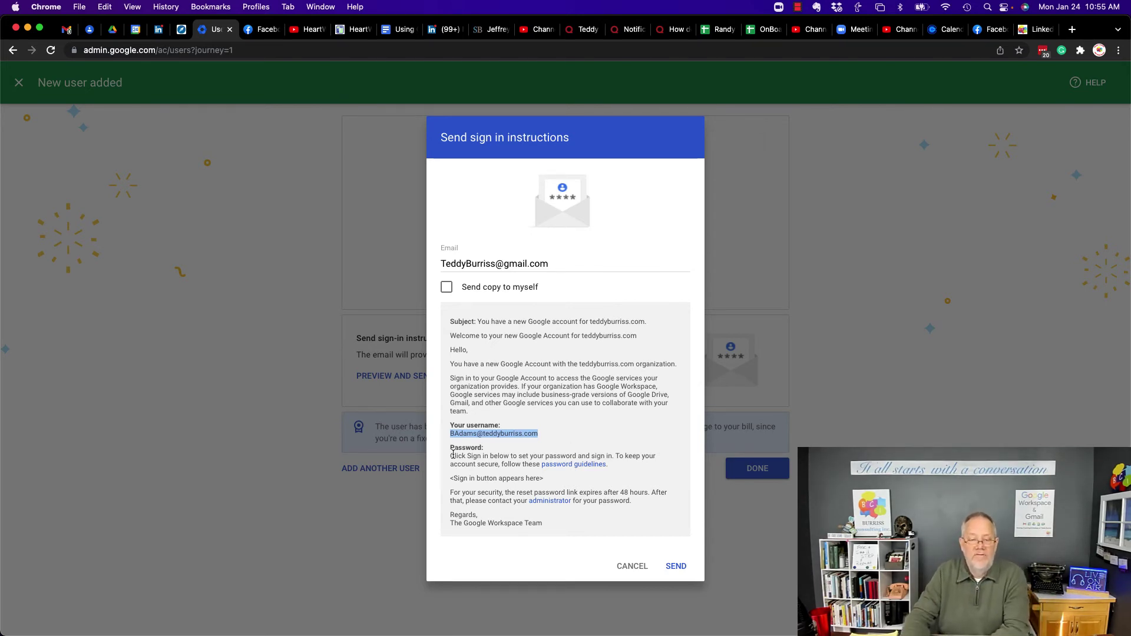
drag(463, 456, 528, 457)
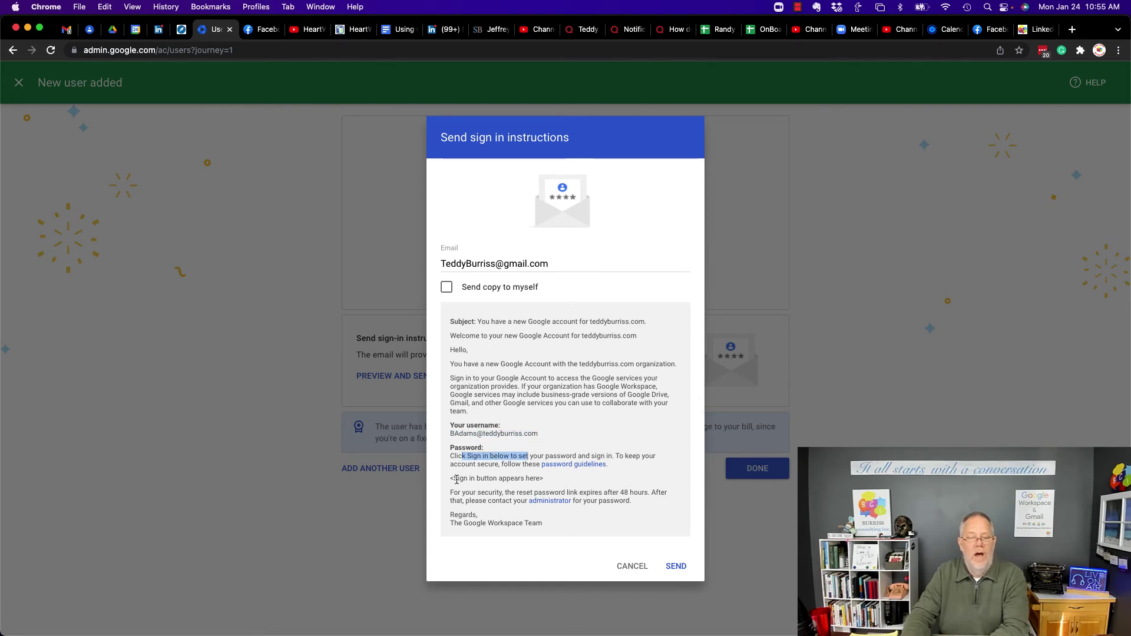
drag(449, 482, 563, 483)
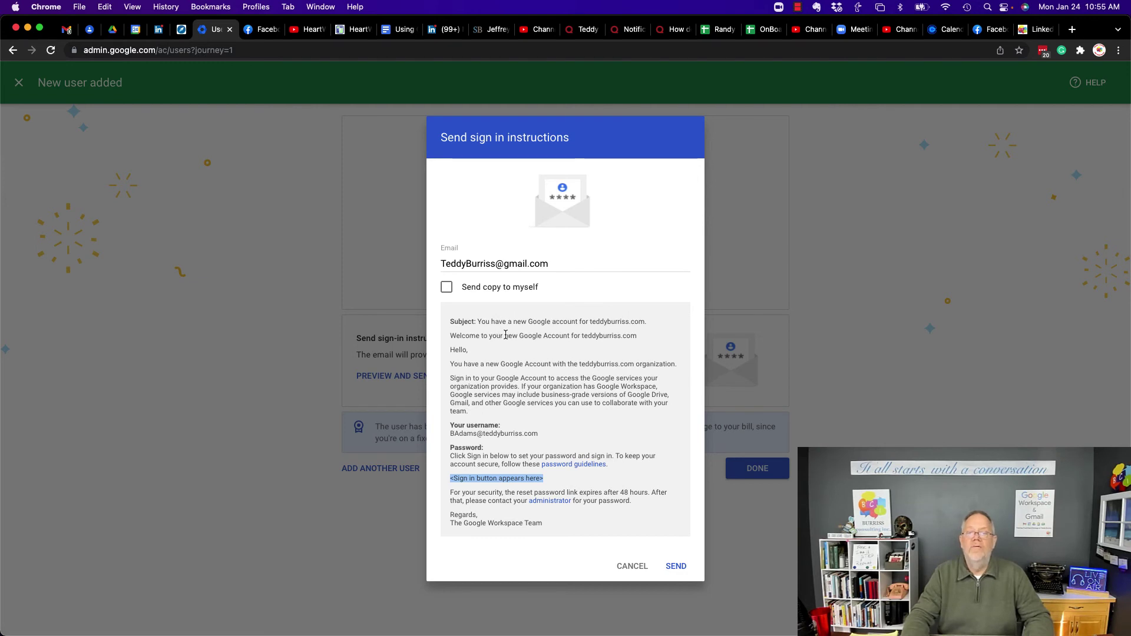
drag(443, 265, 583, 268)
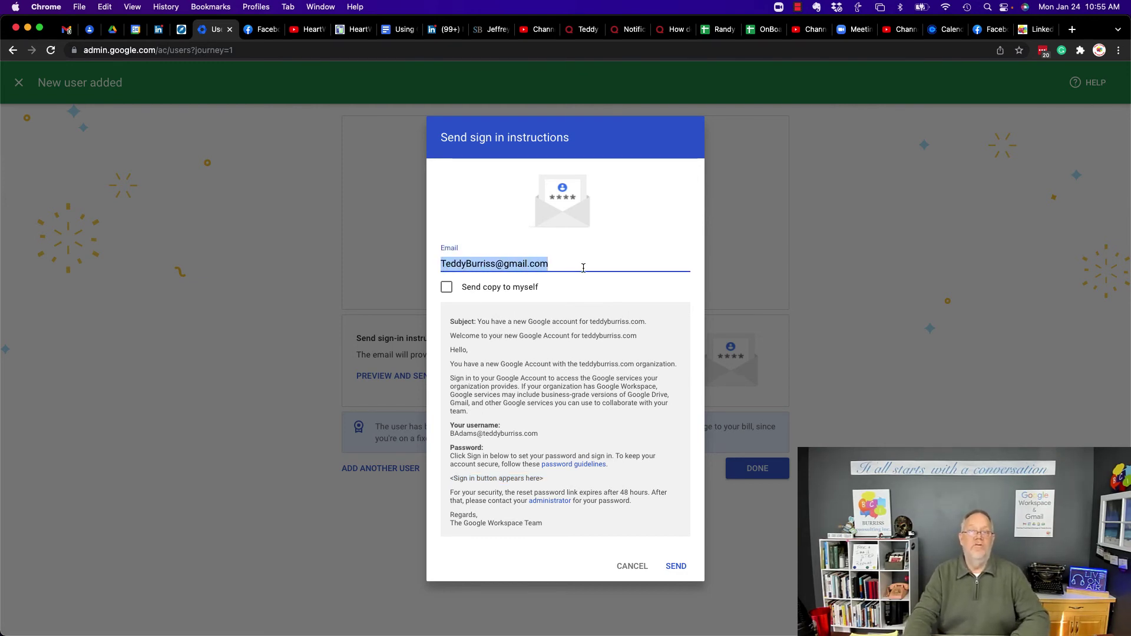